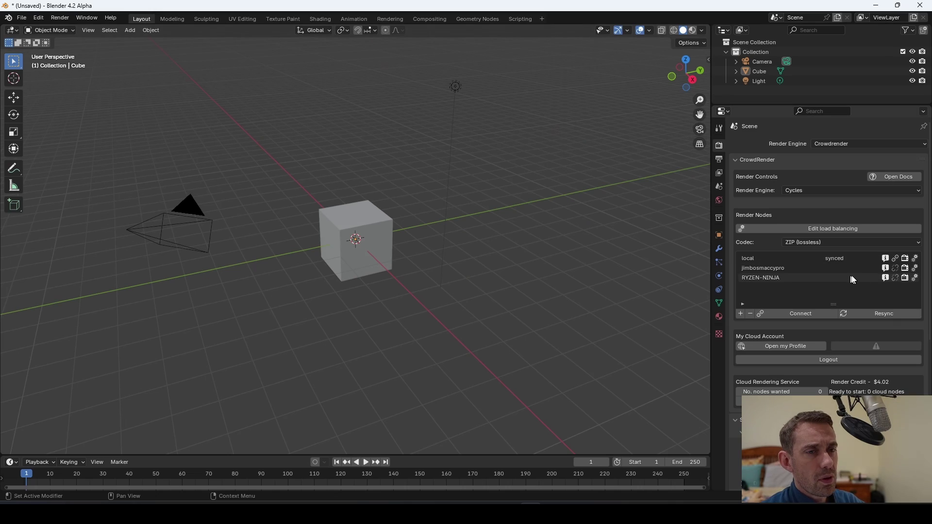
Open the local render node's settings and enlarge its IP Address List to examine it
click(903, 262)
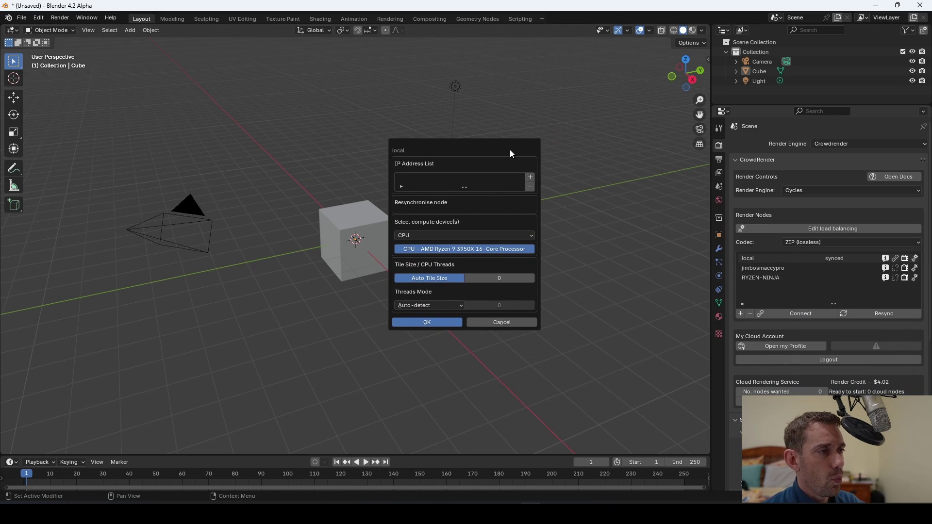
drag(464, 187, 465, 214)
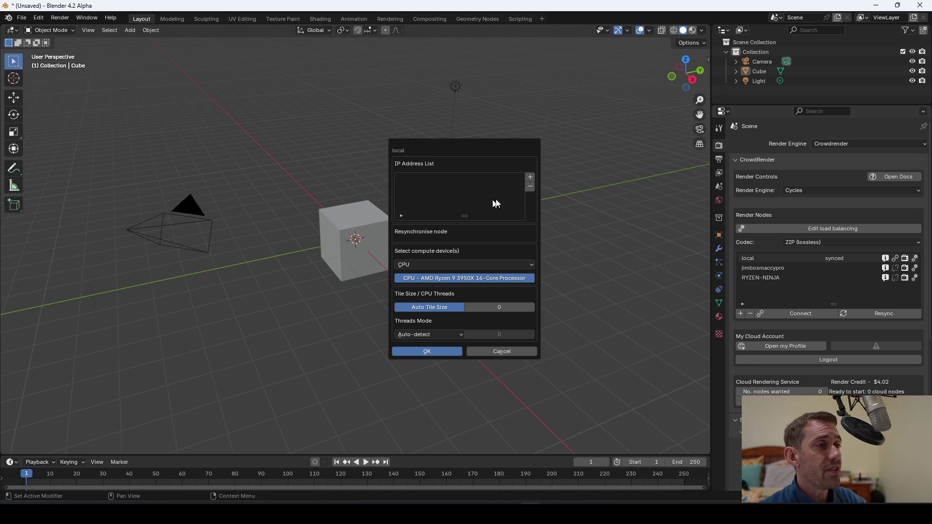
click(530, 177)
click(531, 177)
click(530, 178)
click(530, 177)
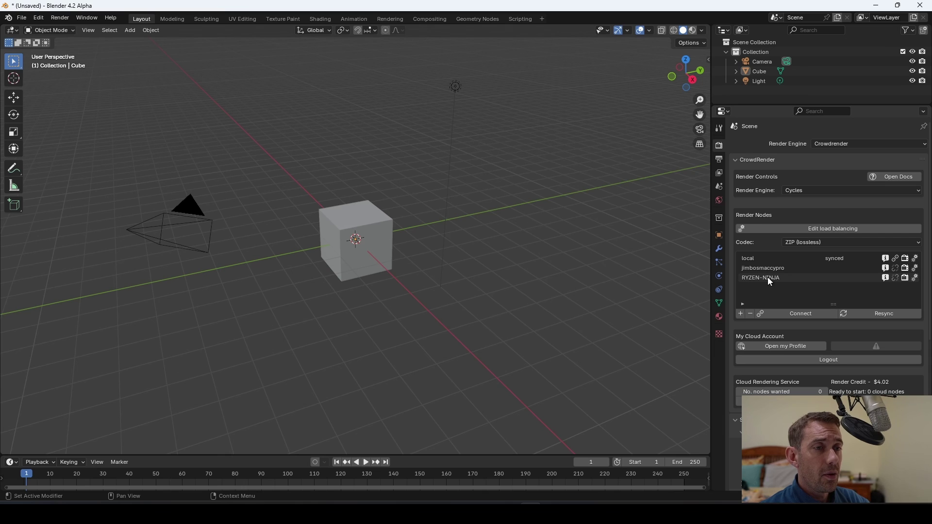
click(762, 279)
double_click(793, 276)
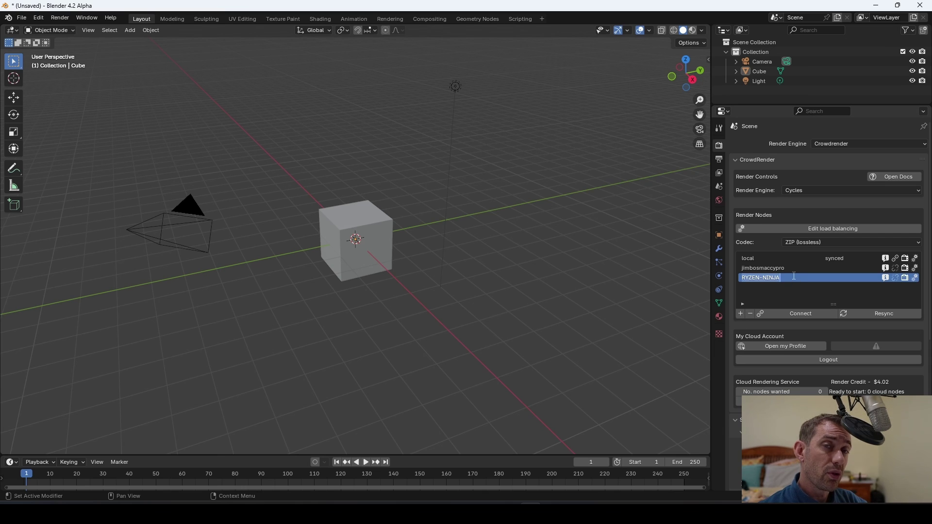
key(Escape)
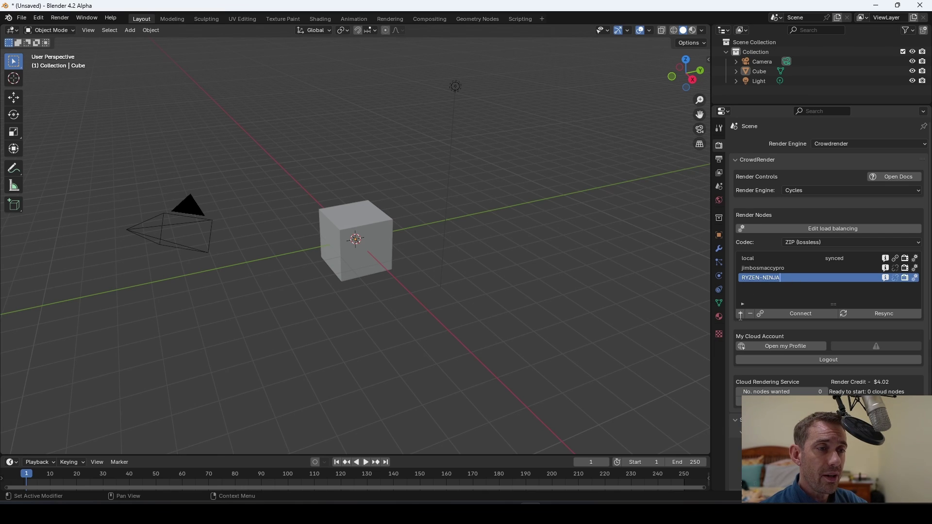
Add a new render node to the node list and remove it again
click(741, 313)
click(750, 288)
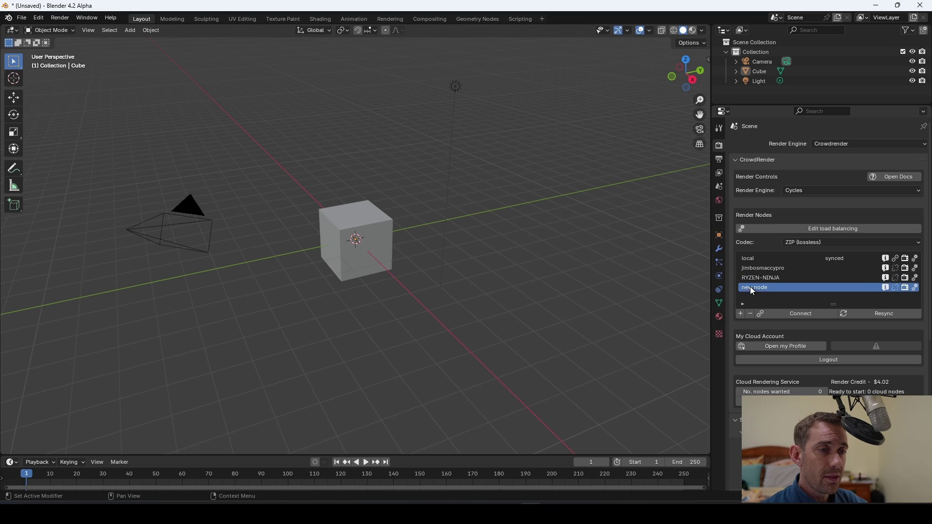
click(751, 313)
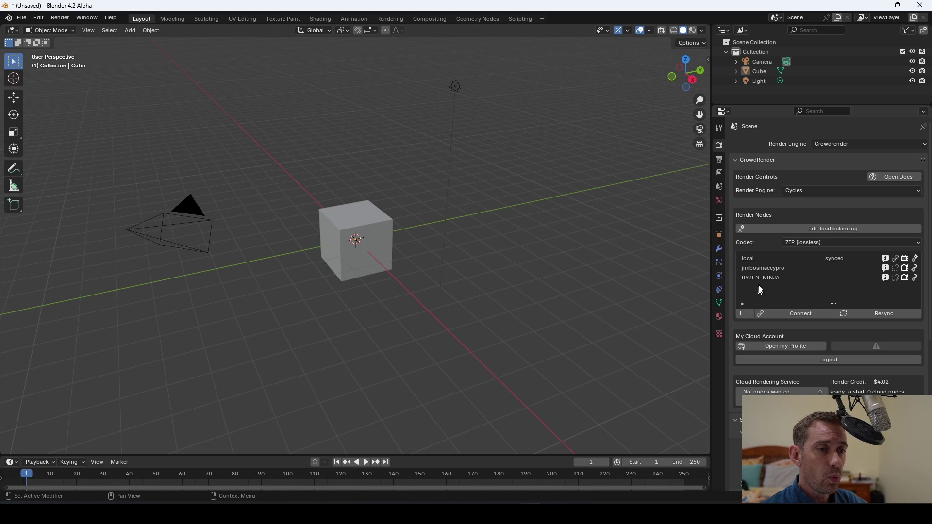
Add the IP address 10.0.0.25 in the RYZEN-NINJA node's connection dialog and check it in the node's settings
click(759, 279)
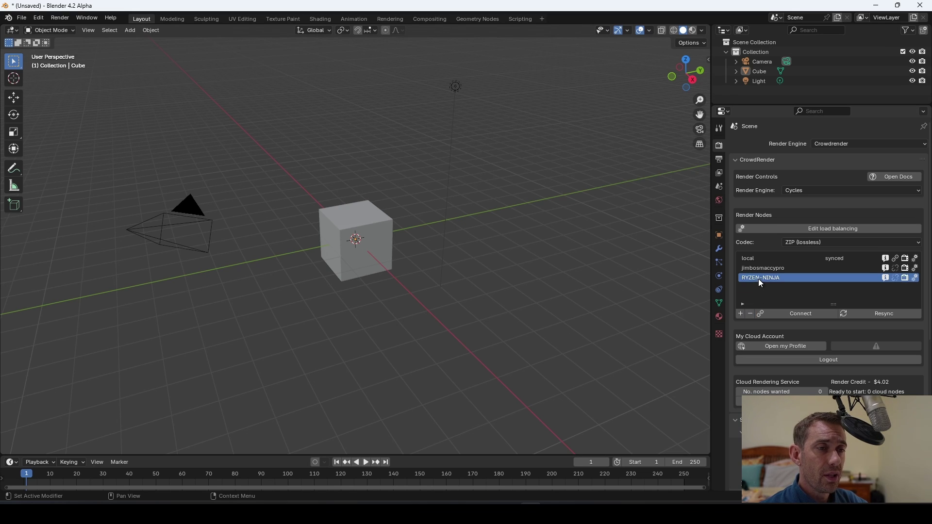
click(894, 279)
drag(858, 267, 641, 210)
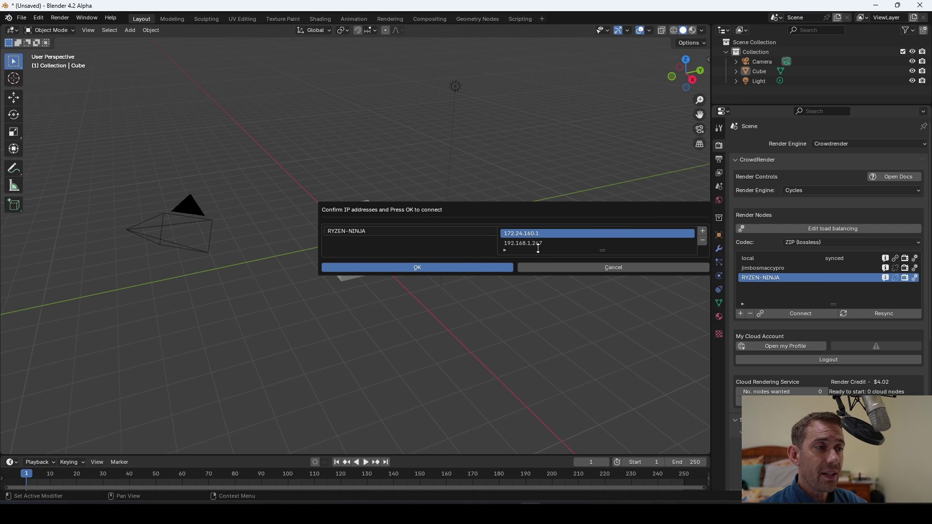
drag(603, 251, 602, 280)
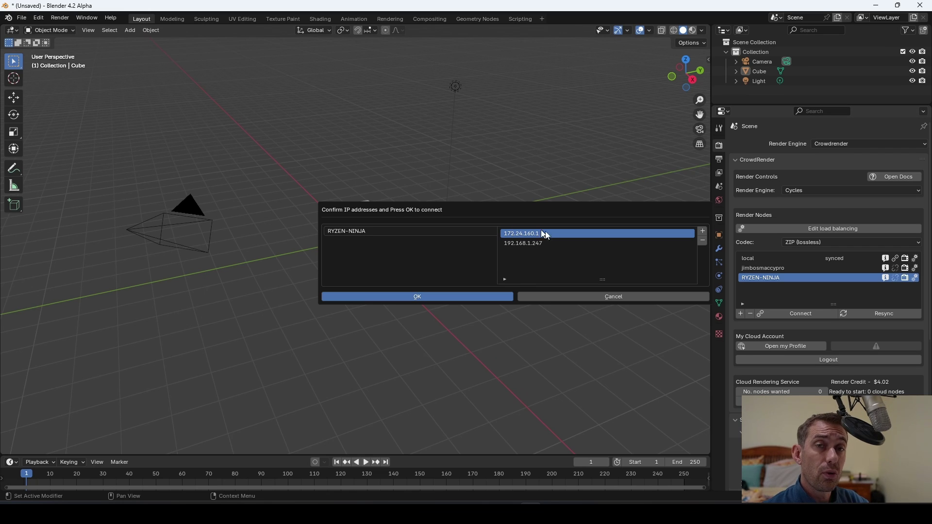
click(702, 231)
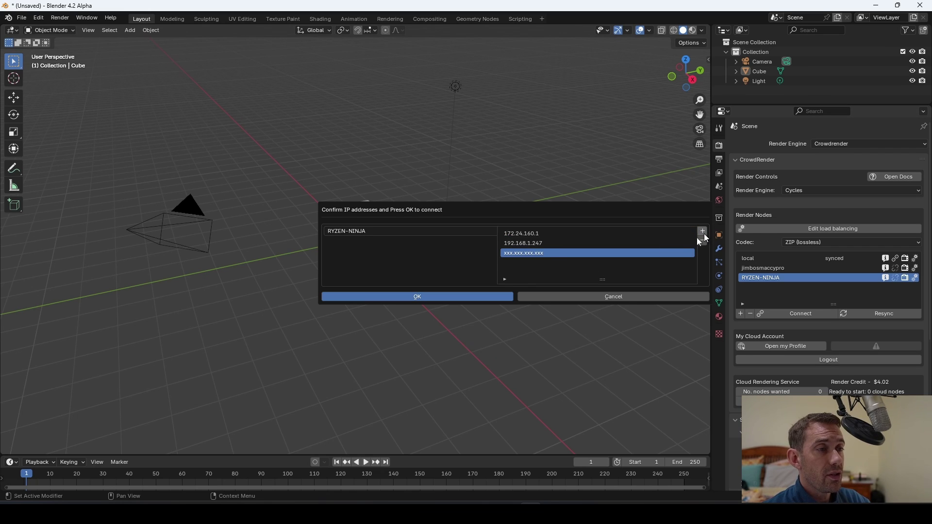
double_click(546, 253)
text(10.0.0)
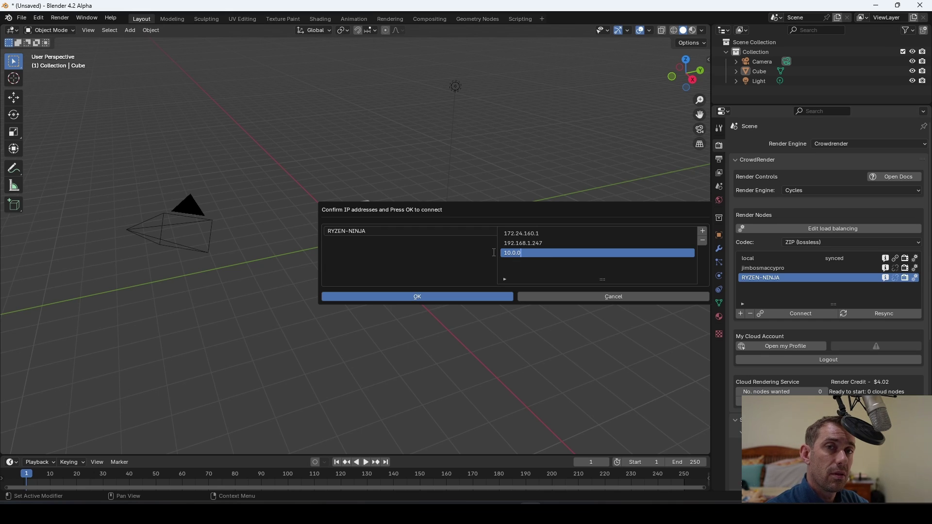
text(.)
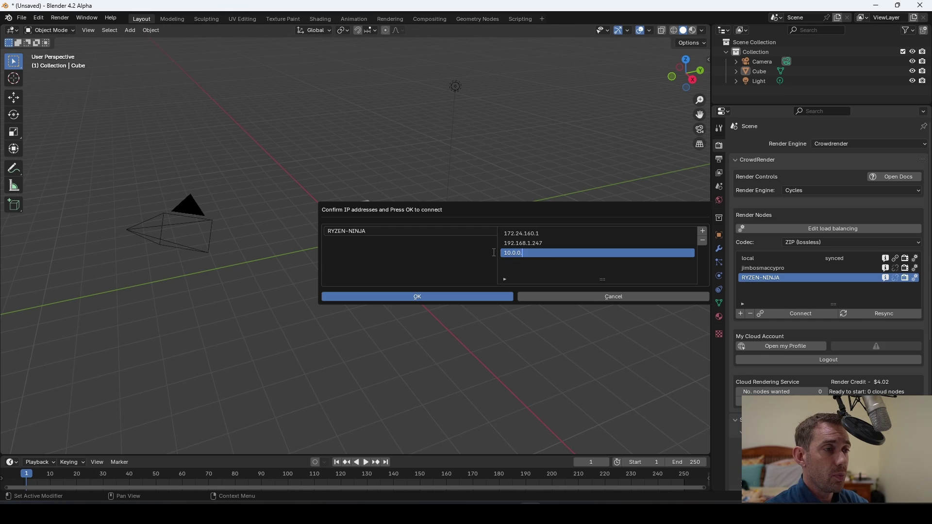
text(25)
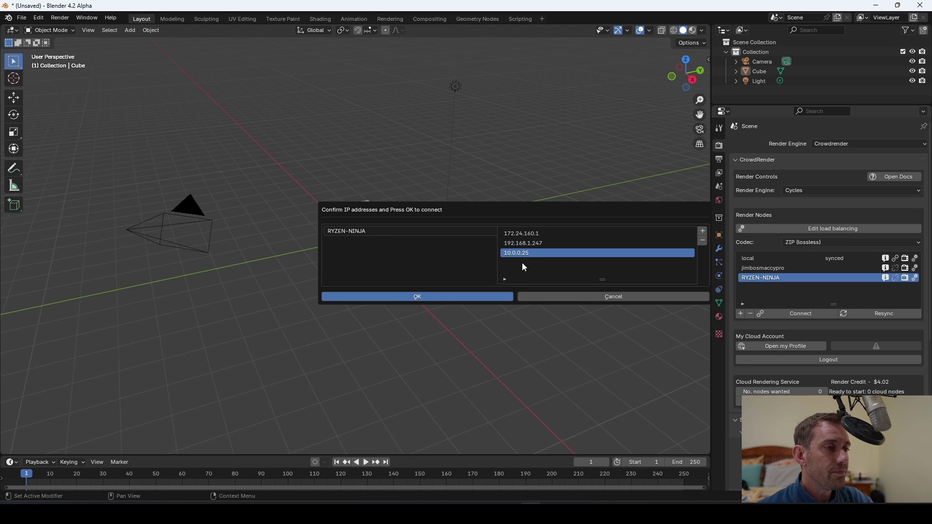
click(914, 278)
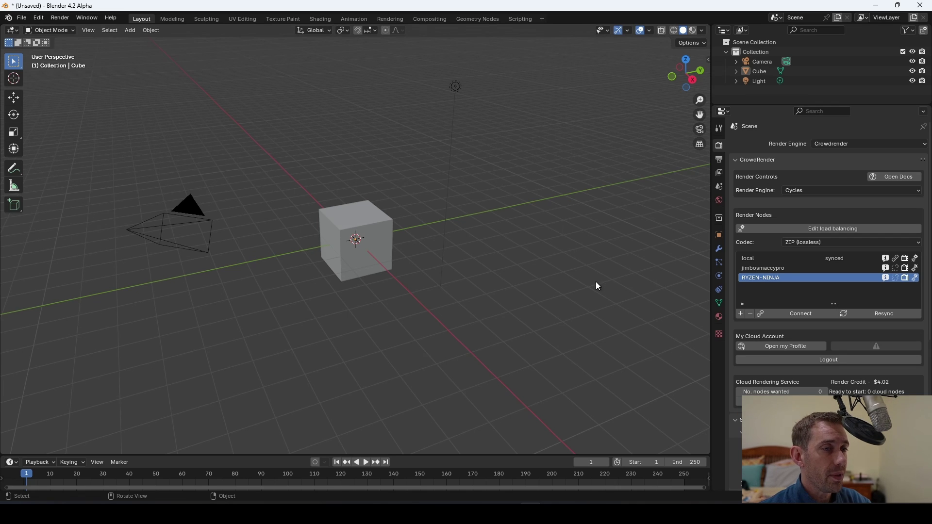
click(915, 278)
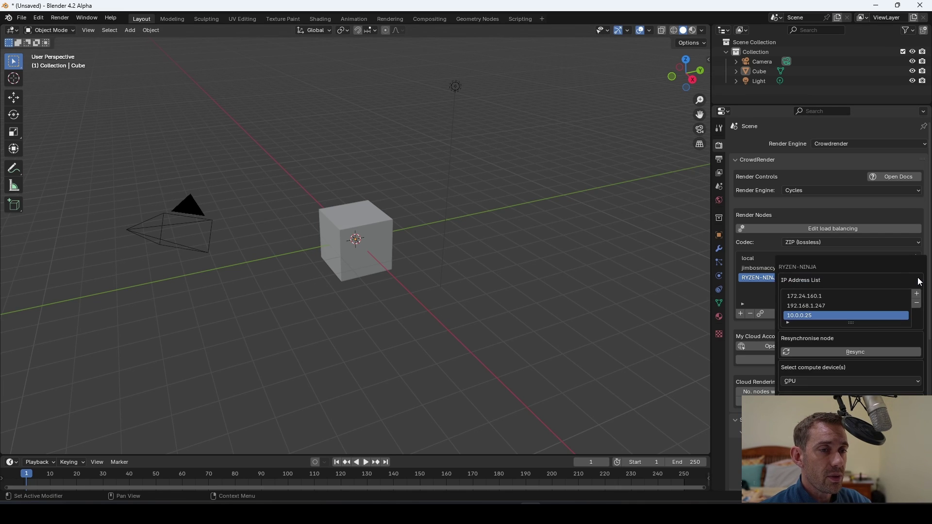
Save the current scene as the default startup file, overwriting the existing one
click(24, 18)
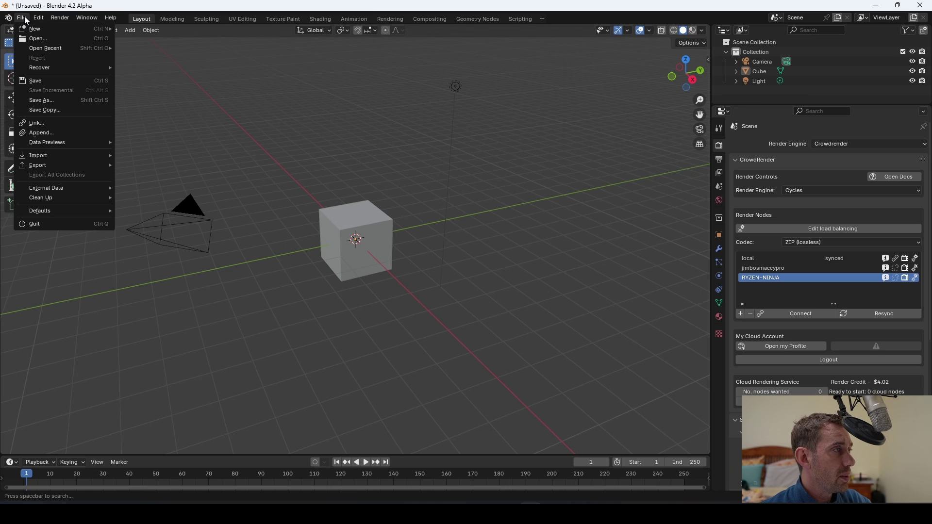
mouse_move(57, 211)
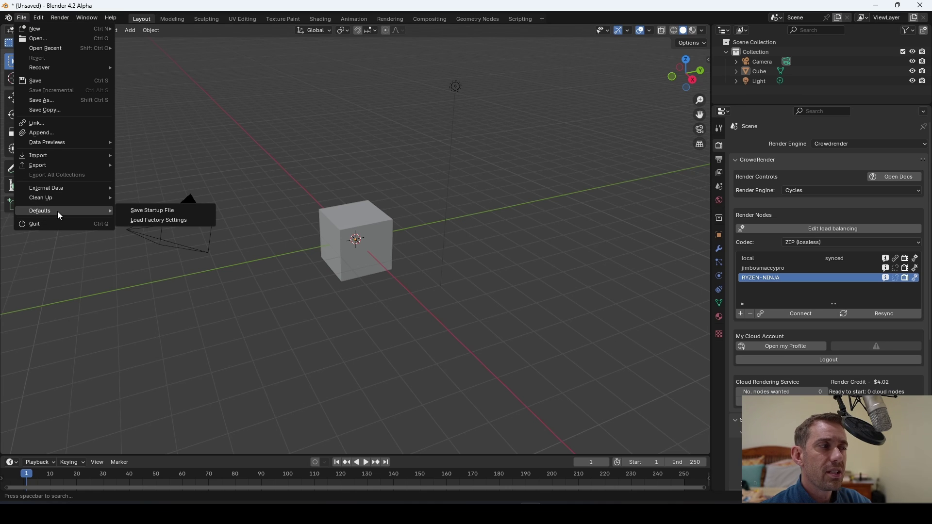
click(144, 213)
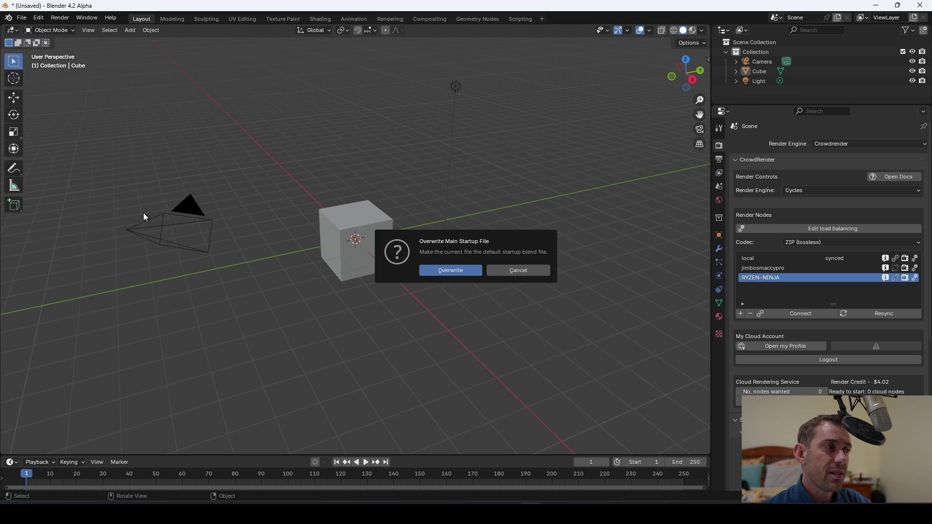
click(437, 270)
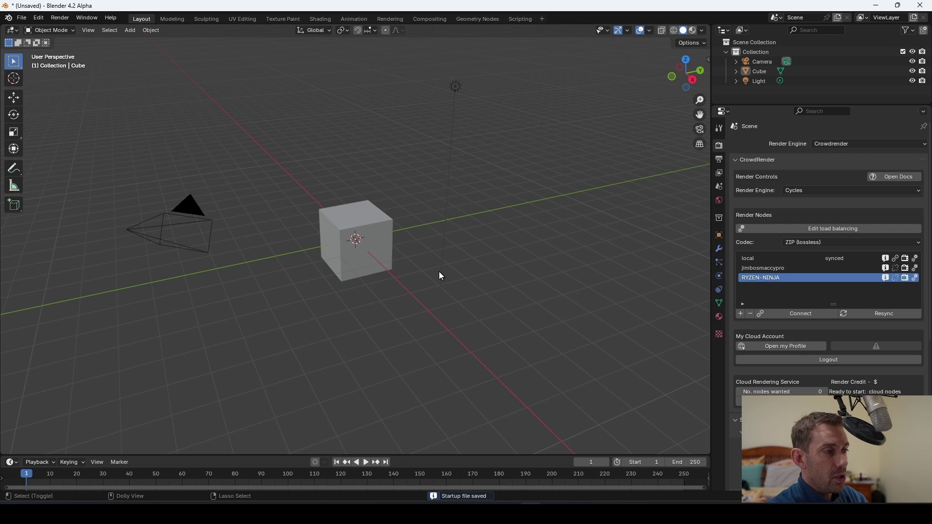
Create a new file without saving the changes to the current one
key(ctrl+n)
click(439, 272)
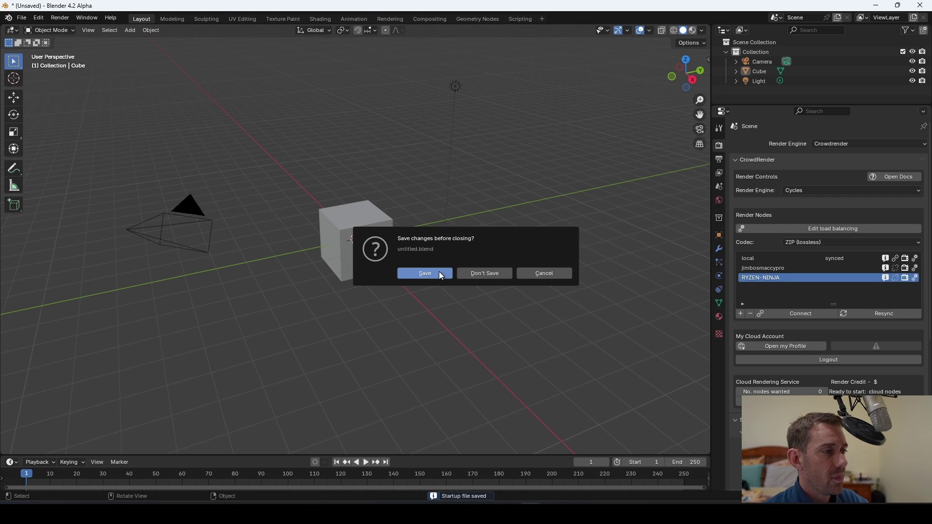
click(496, 273)
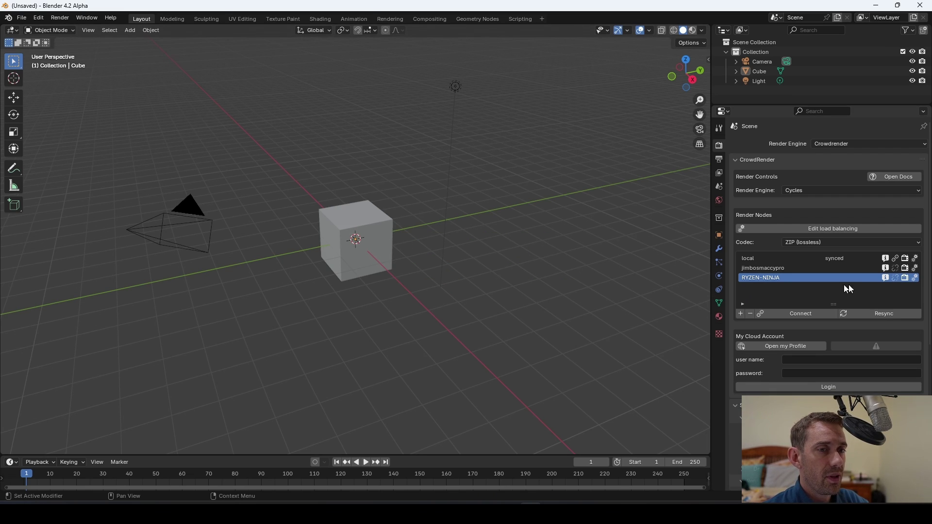
Remove the IP address 10.0.0.25 from the RYZEN-NINJA node and overwrite the startup file with this change
click(914, 278)
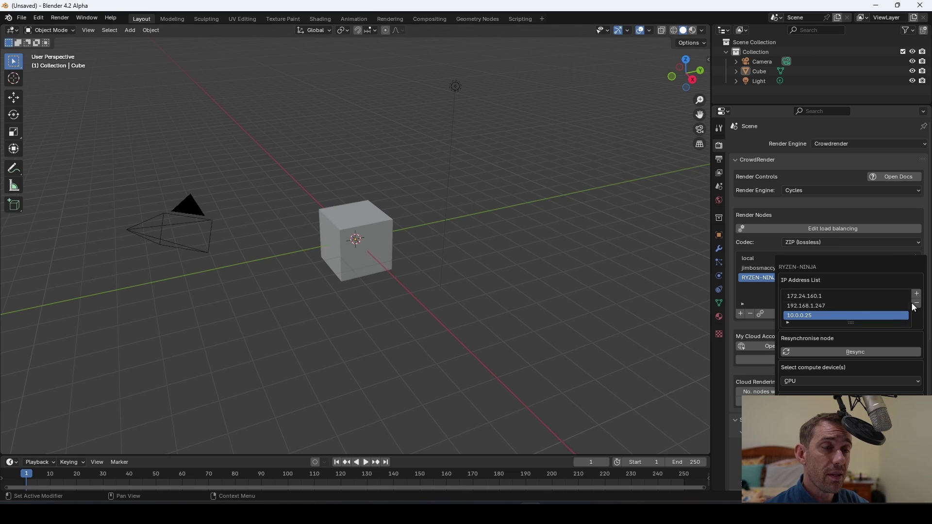
click(917, 305)
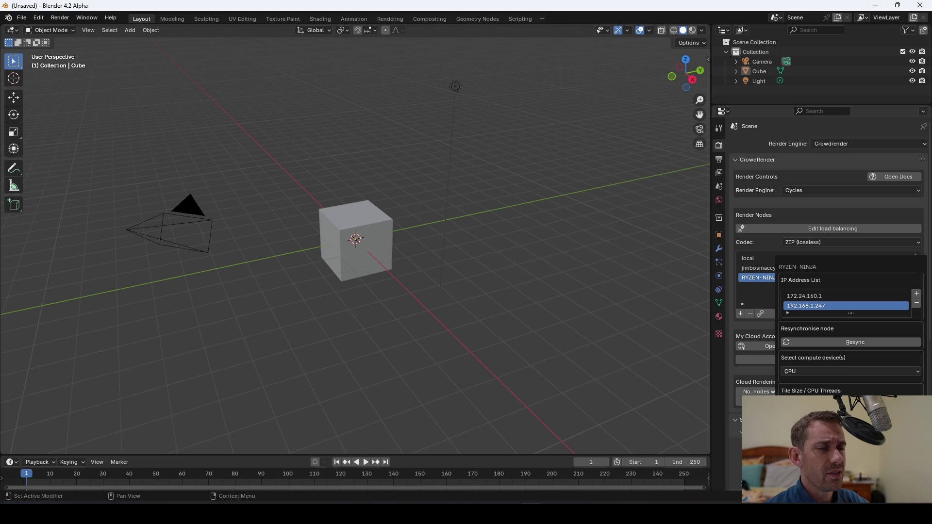
click(22, 17)
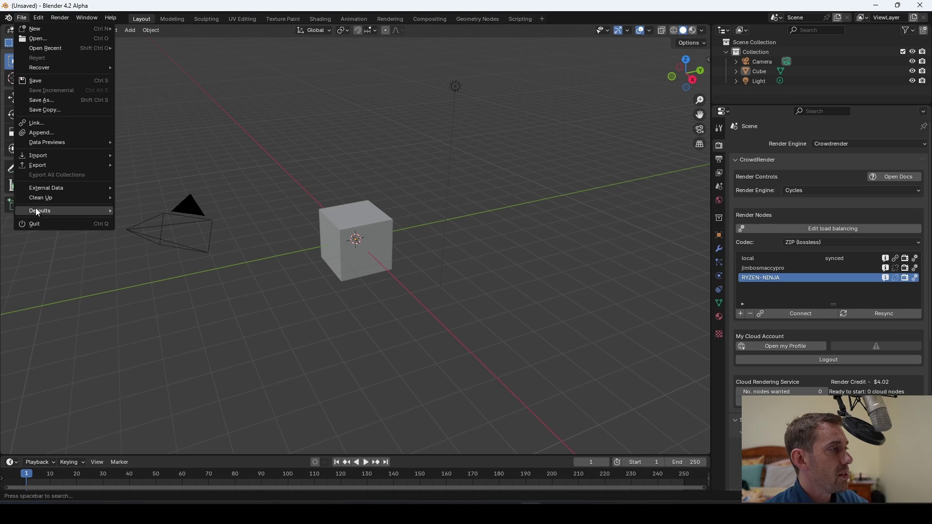
mouse_move(47, 213)
click(147, 211)
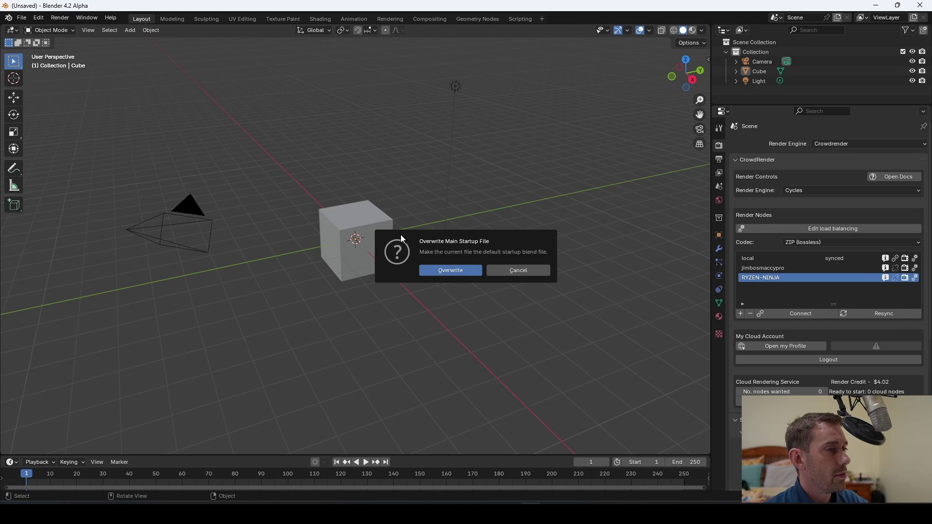
click(437, 270)
click(426, 270)
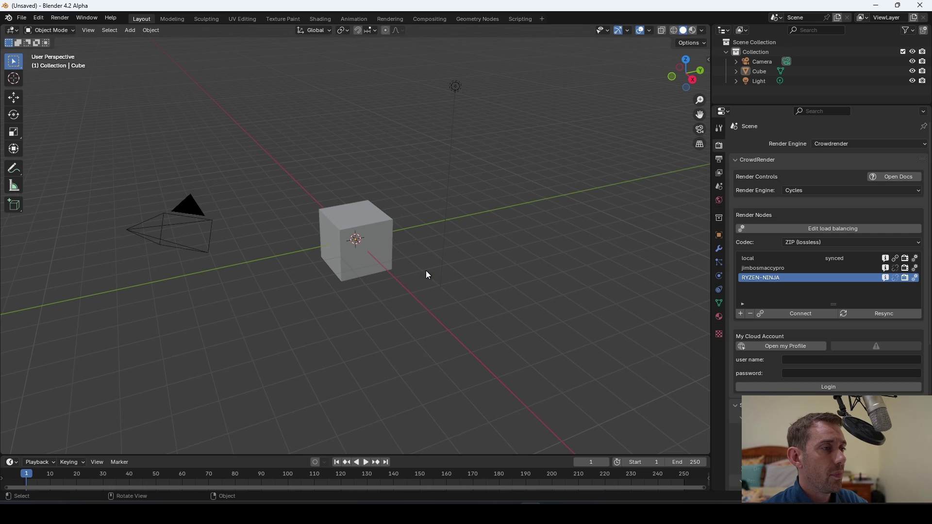
Examine the IP addresses in the RYZEN-NINJA node's settings with the list enlarged, and close without changes
click(914, 277)
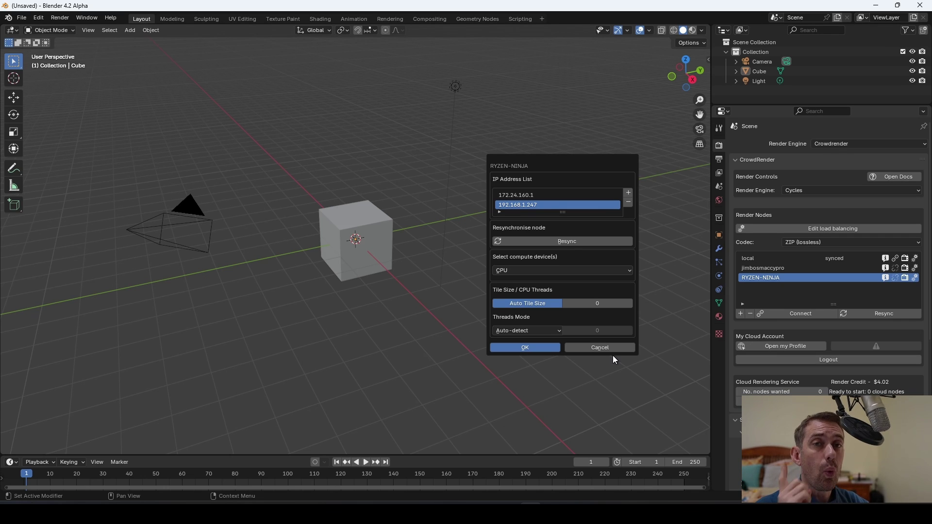
drag(563, 212, 564, 241)
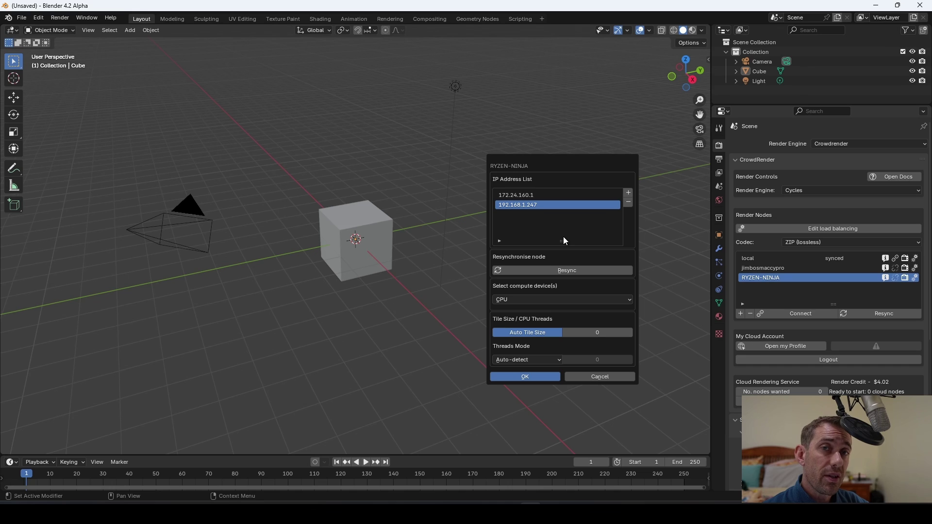
click(522, 194)
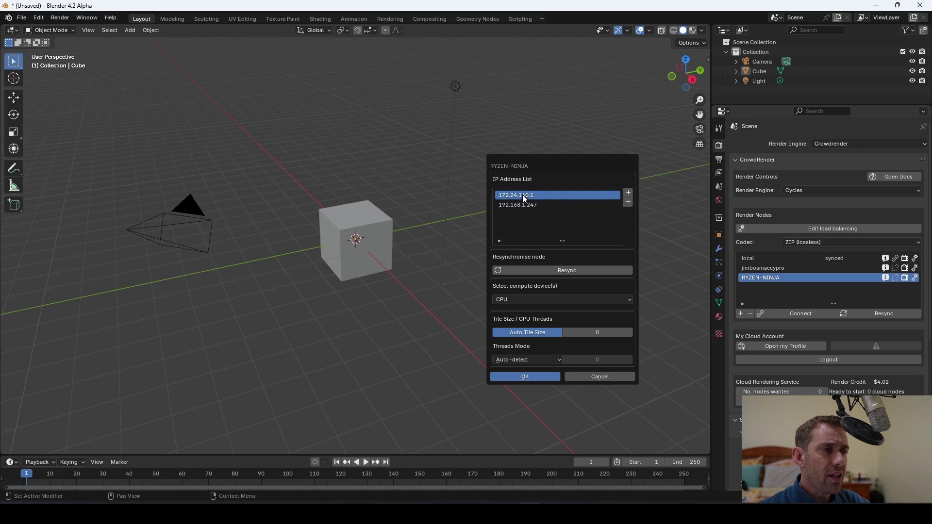
click(613, 380)
Add a blank IP address entry in the RYZEN-NINJA connection dialog and cancel the connection
click(894, 277)
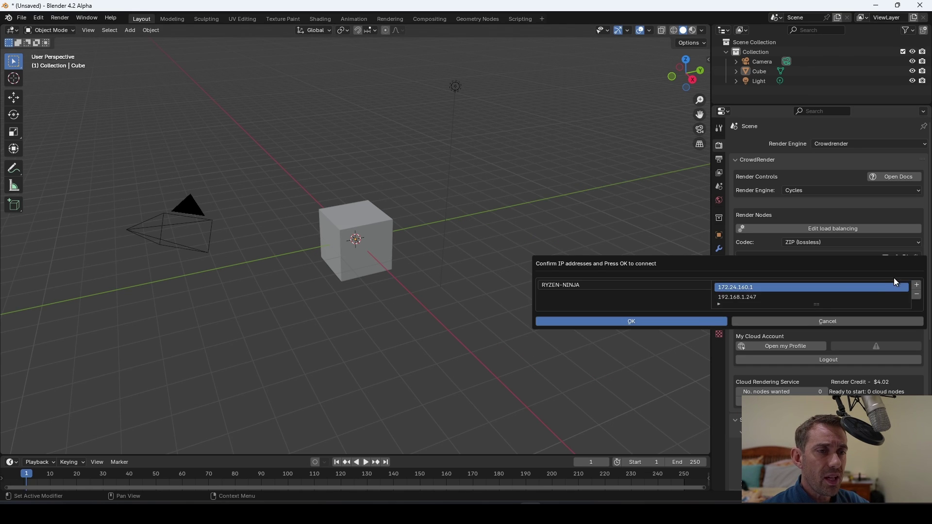
drag(770, 272, 433, 236)
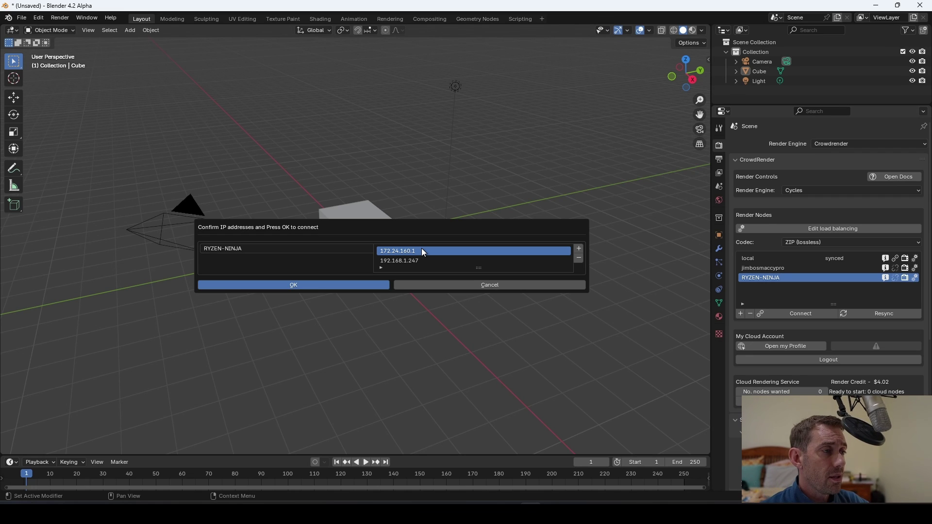
drag(478, 268, 478, 288)
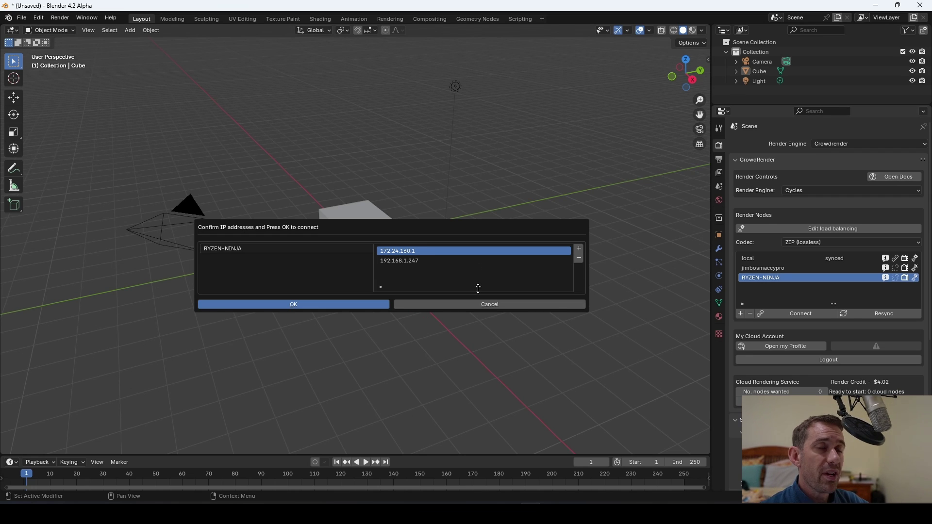
click(578, 248)
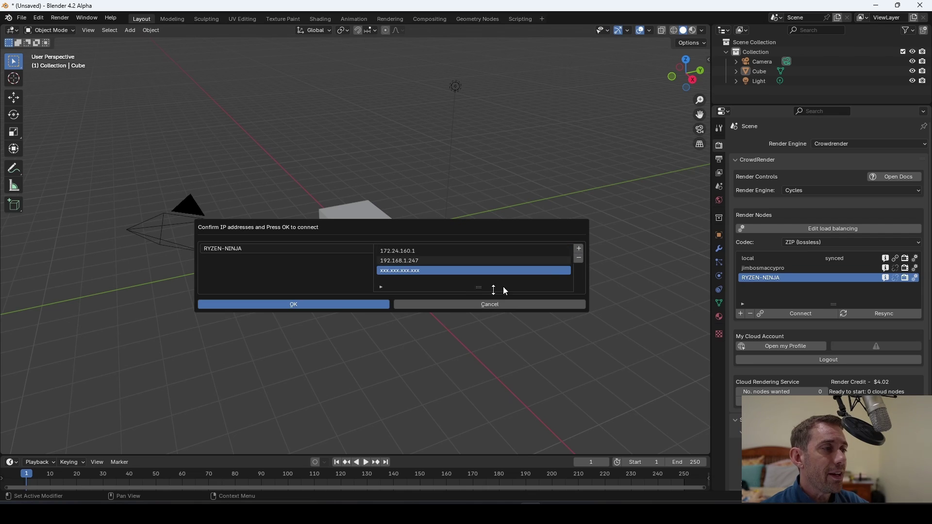
click(493, 303)
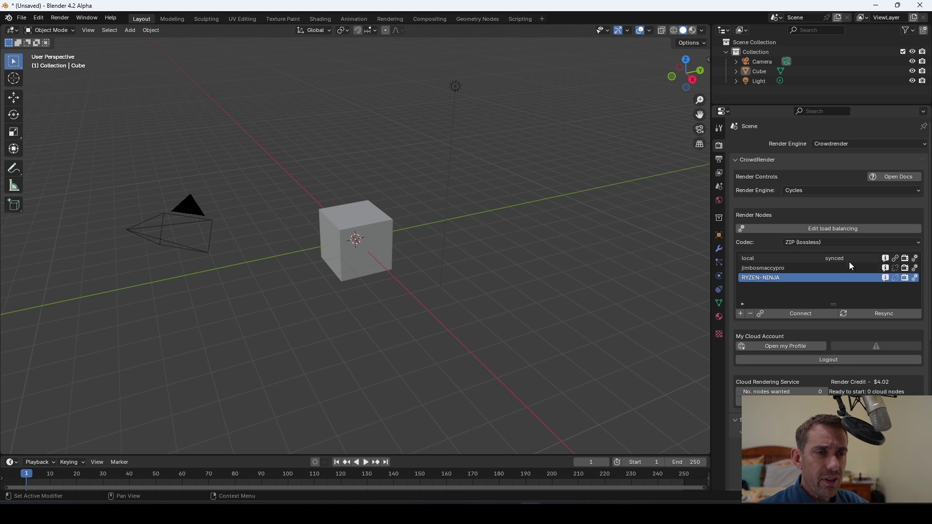
Deactivate the RYZEN-NINJA and jimbosmaccypro render nodes and activate both again
click(904, 278)
click(904, 268)
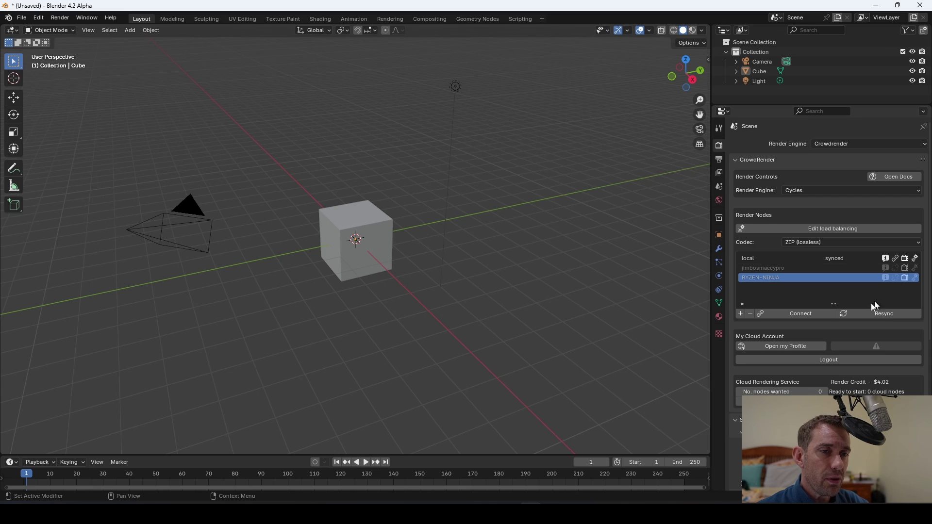
click(903, 278)
click(902, 268)
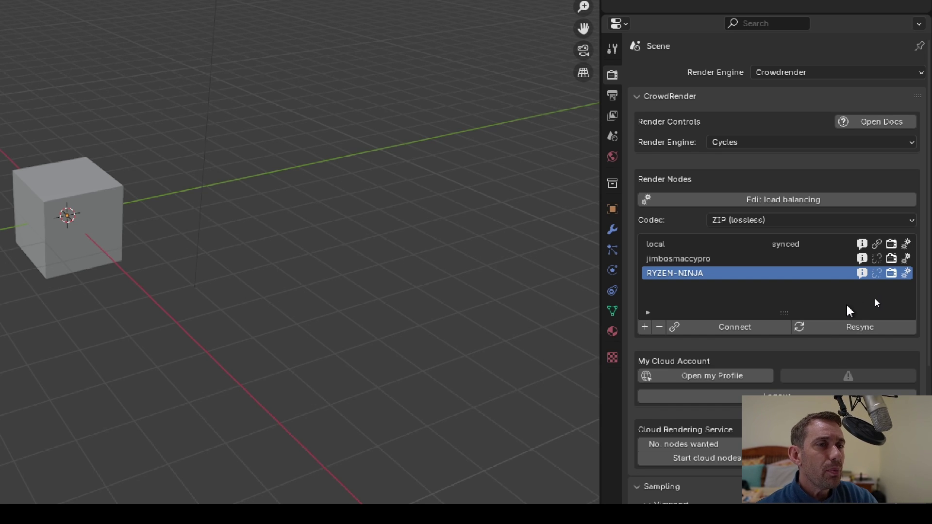
Deactivate and reactivate the RYZEN-NINJA render node, and select the jimbosmaccypro node in the render node list
click(877, 272)
click(454, 343)
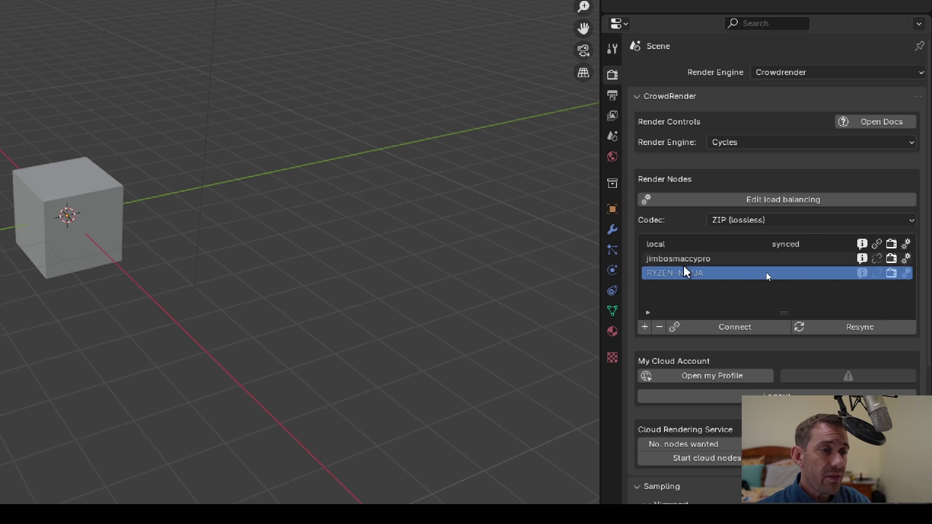
click(785, 265)
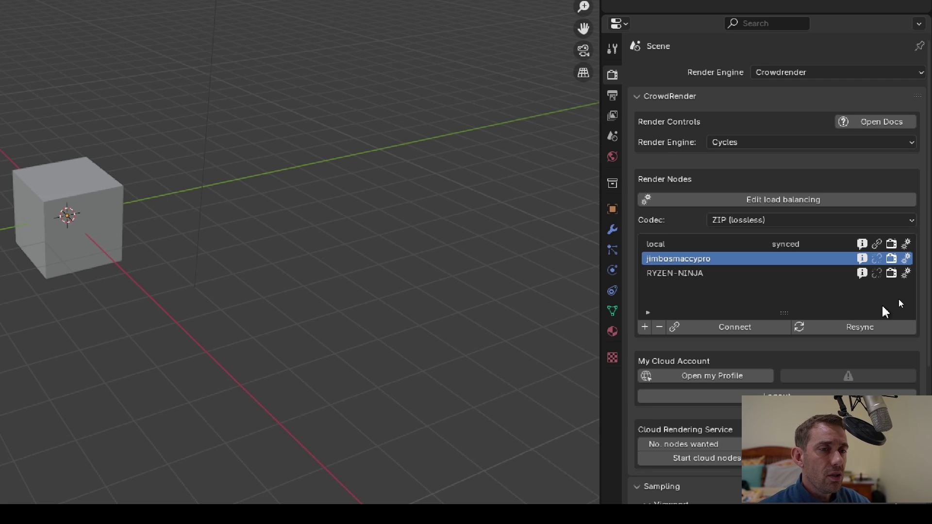
Open the RYZEN-NINJA node's settings, reposition the dialog and enlarge its IP address list
click(875, 275)
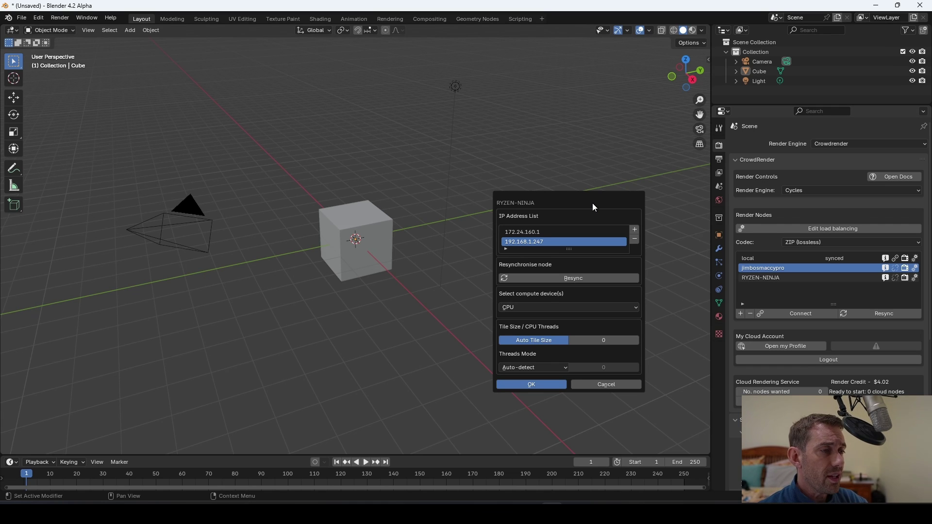
click(912, 277)
drag(897, 276, 579, 233)
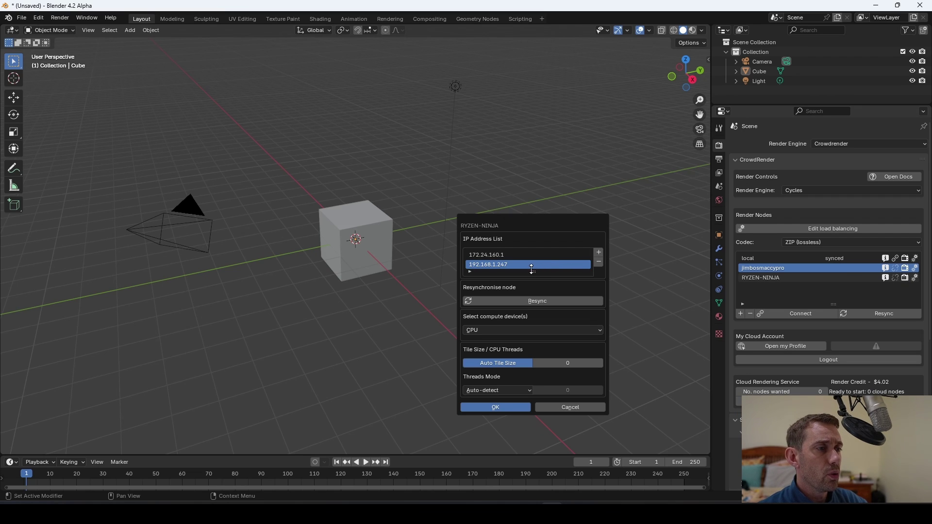
drag(531, 271, 536, 282)
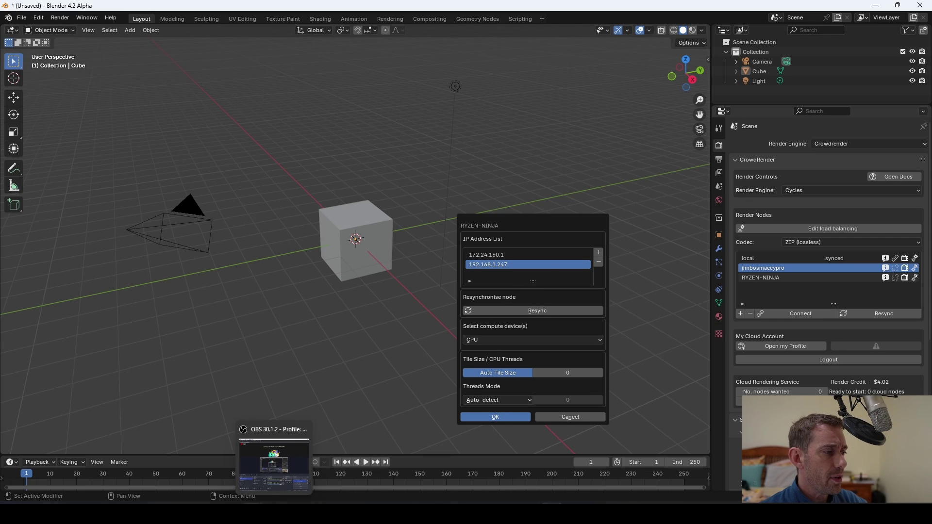
Switch to the blog post editor, compare the V0.6.5 and V0.6.6 images of the node settings, and return to Blender
mouse_move(301, 514)
click(272, 473)
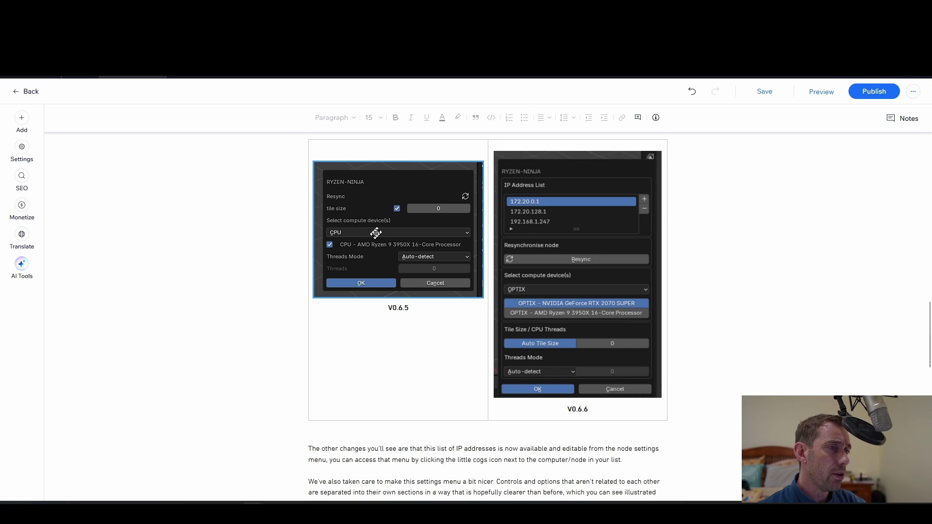
click(611, 242)
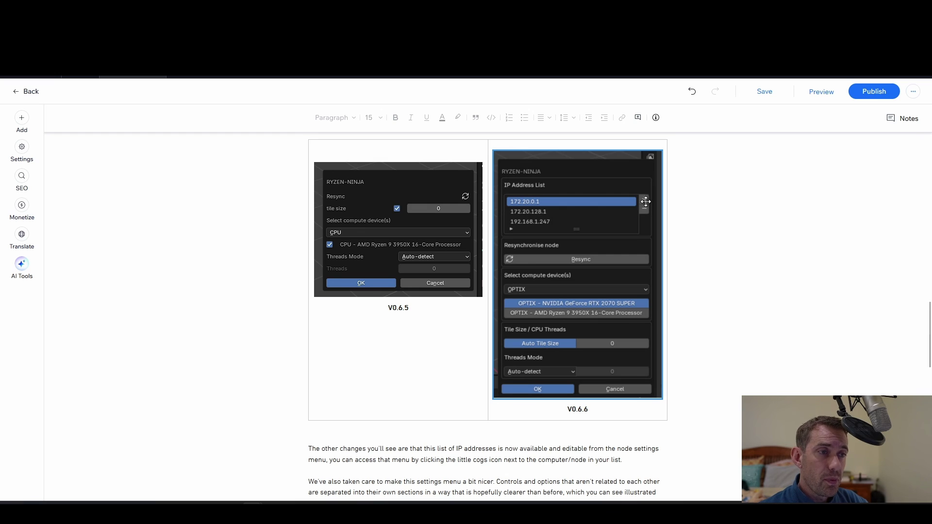
click(403, 181)
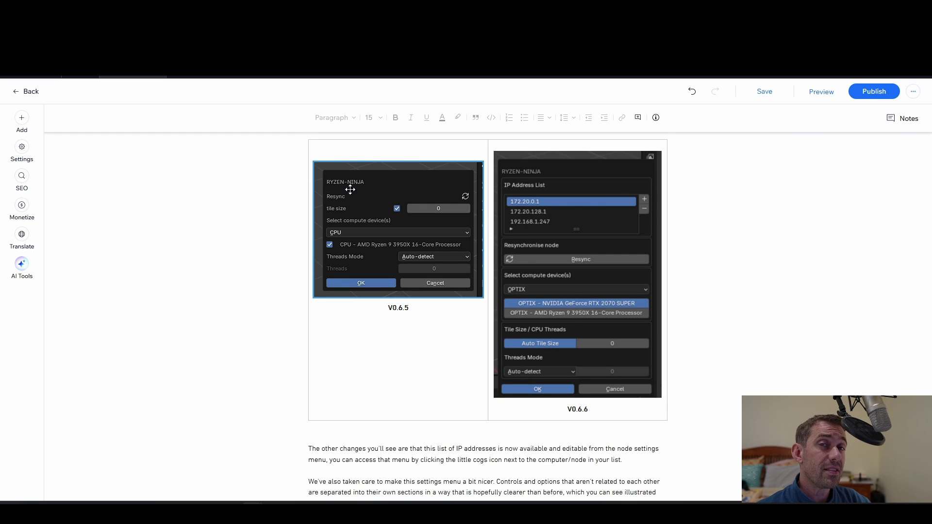
click(565, 248)
click(462, 195)
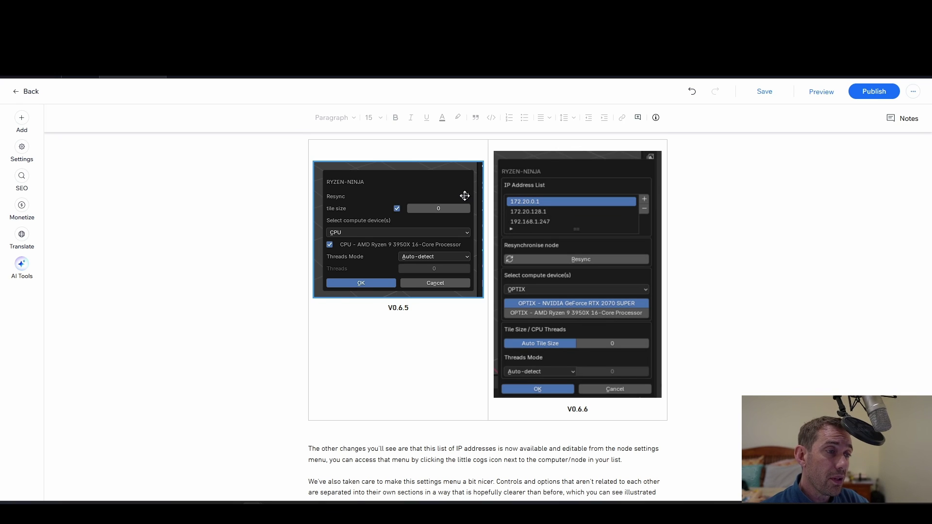
click(551, 461)
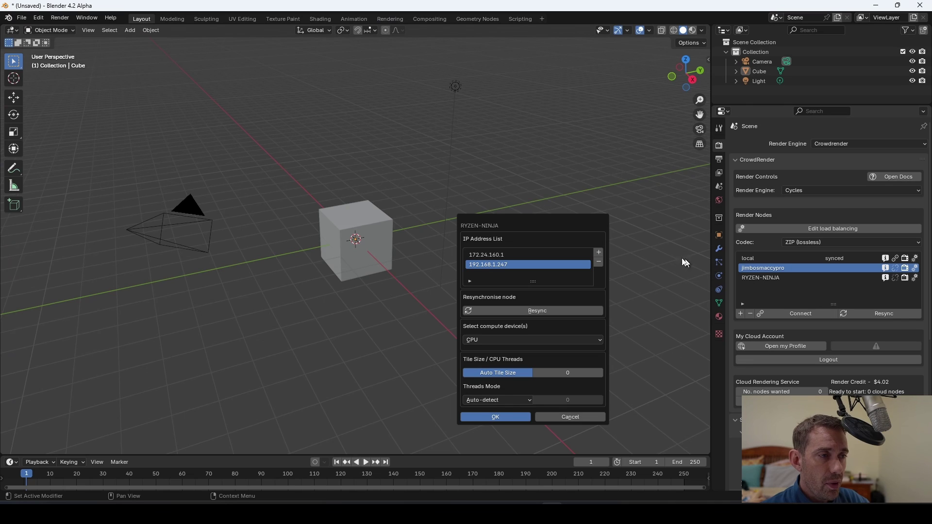
Resynchronise the RYZEN-NINJA node and set its threads mode to Fixed with 5 threads
click(525, 309)
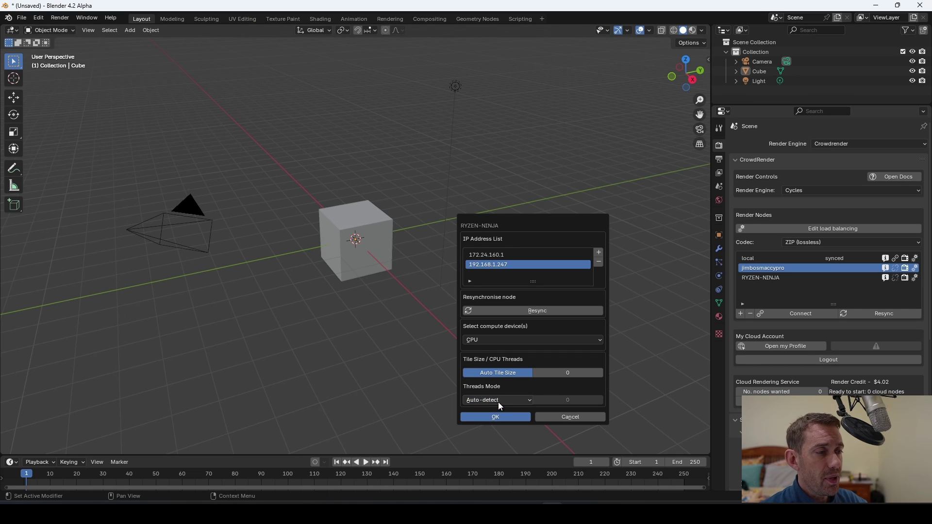
click(525, 400)
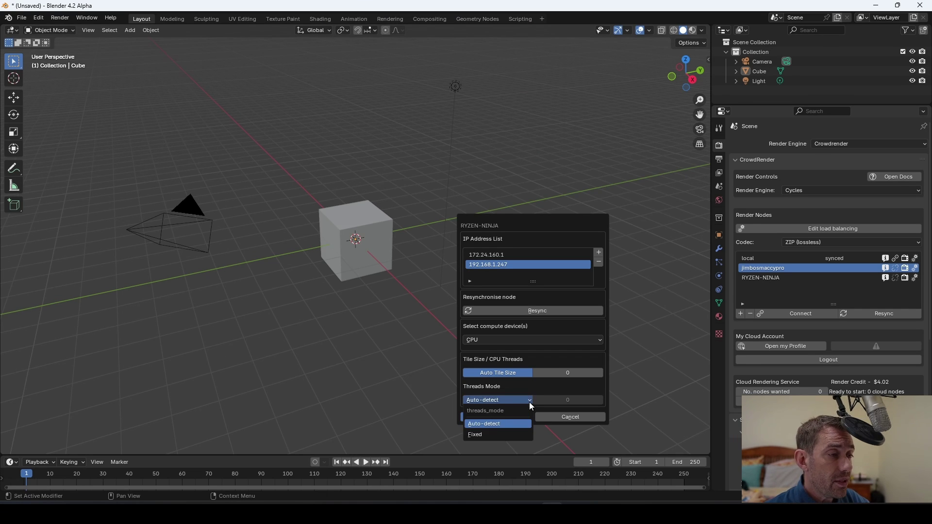
click(483, 435)
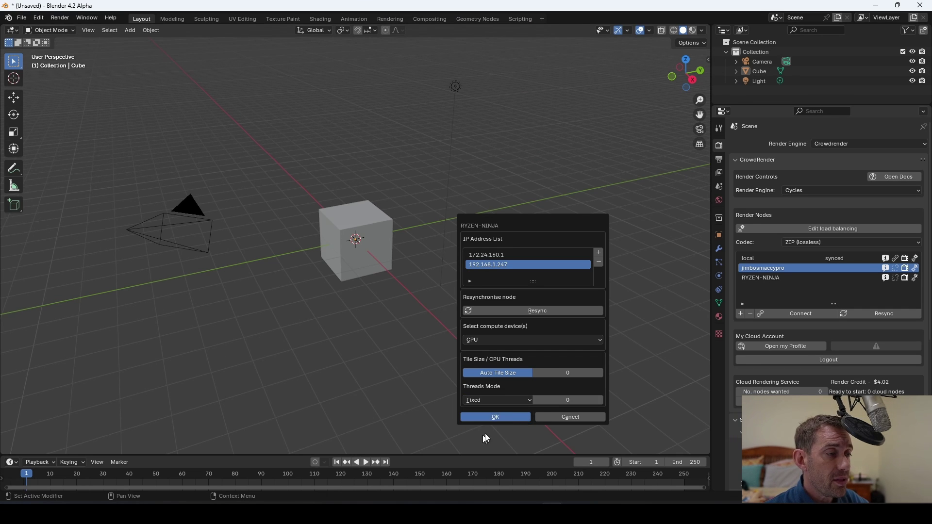
click(600, 400)
click(600, 400)
click(600, 399)
click(601, 400)
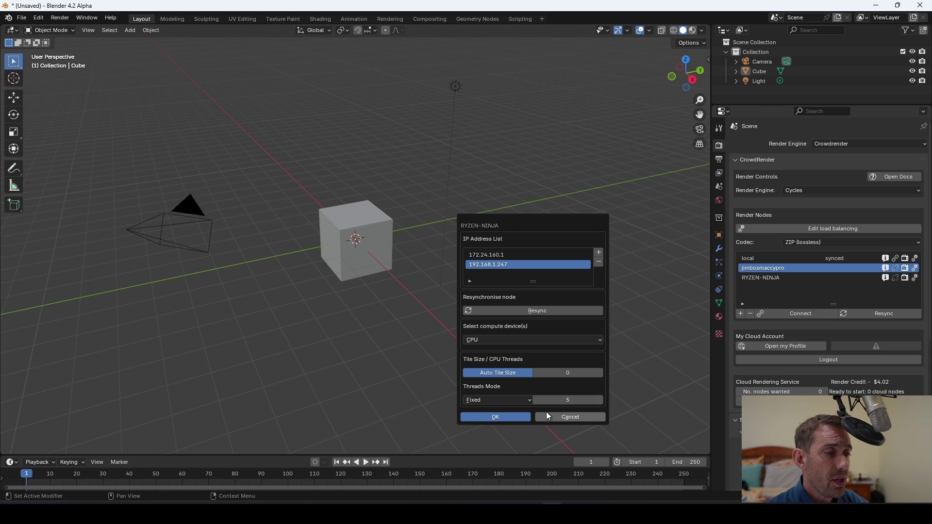
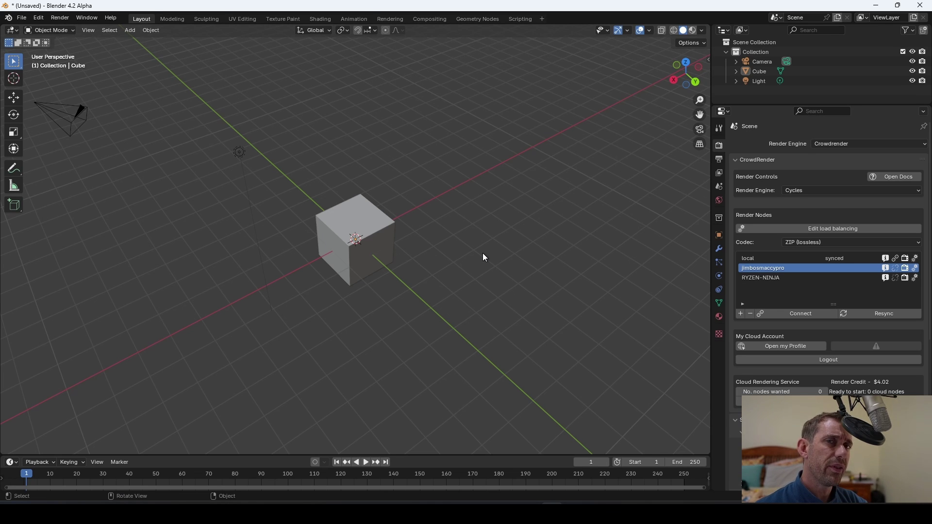
middle_drag(483, 258, 493, 237)
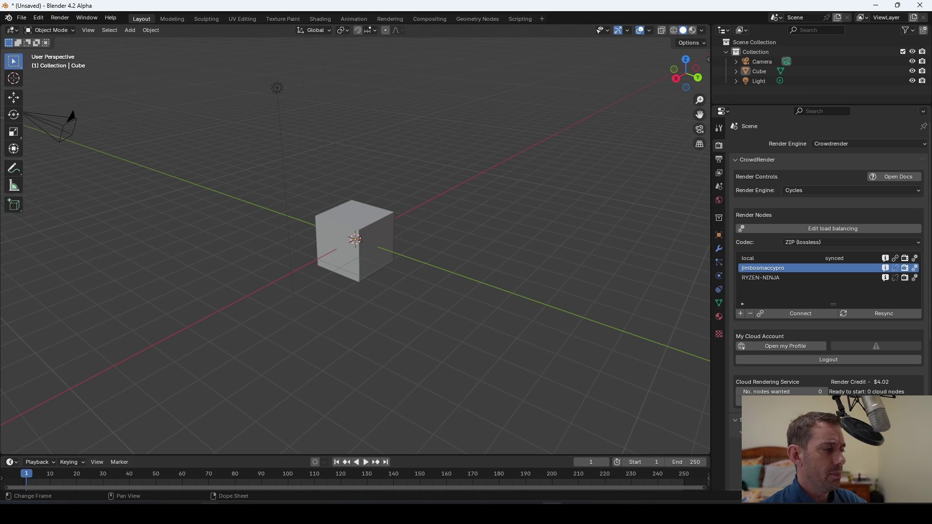
Switch to File Explorer and open the persistent-3.11 folder inside the cr folder of the CrowdRender home directory
mouse_move(189, 512)
click(137, 483)
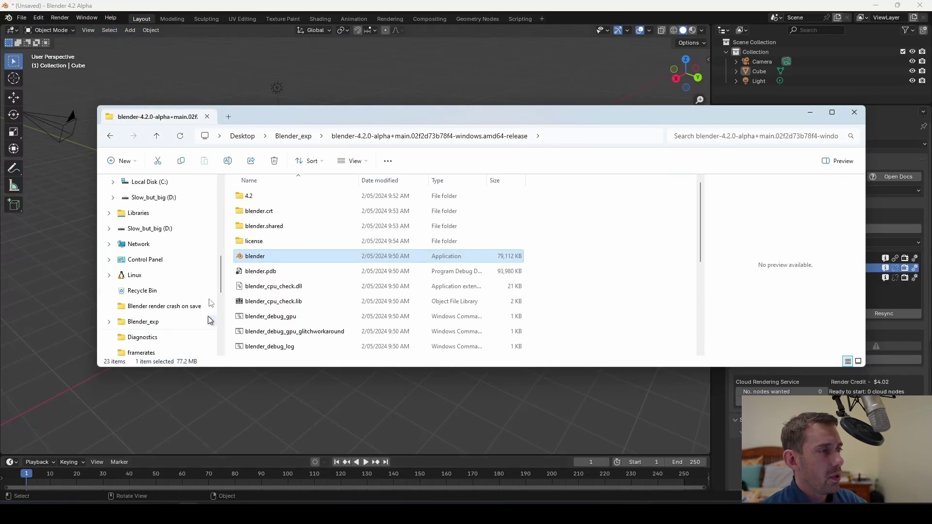
scroll(152, 320, down, 5)
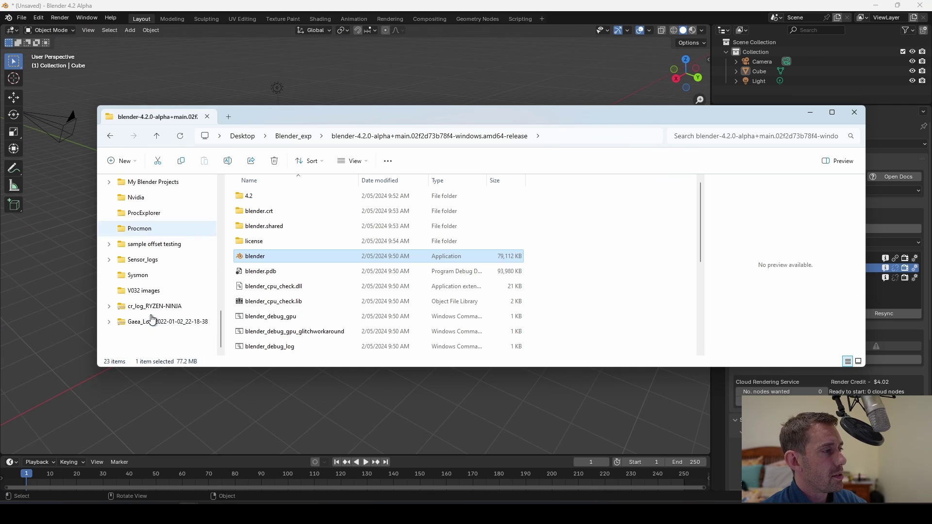
scroll(152, 320, up, 5)
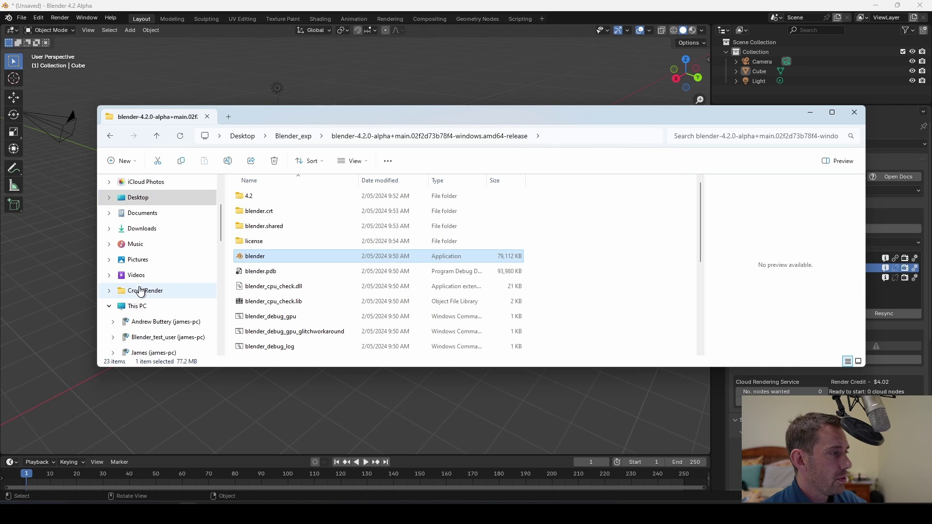
click(140, 291)
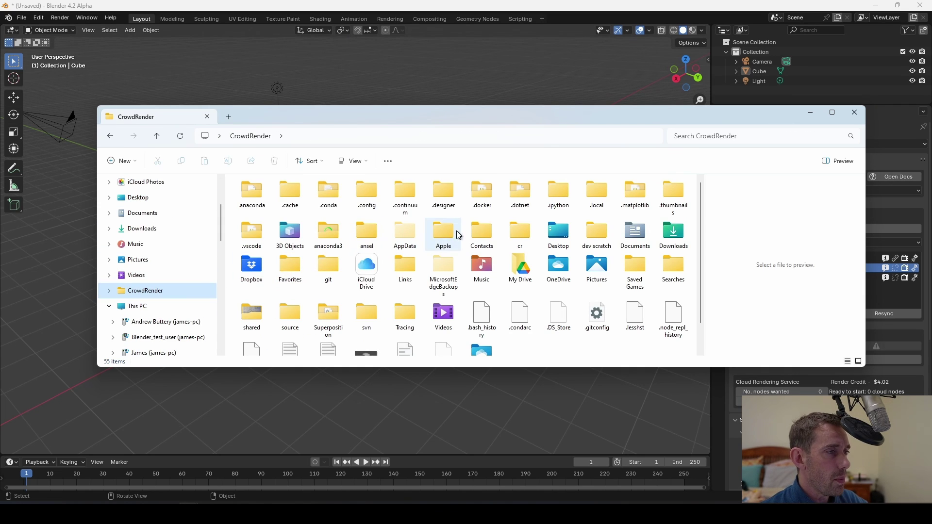
double_click(512, 236)
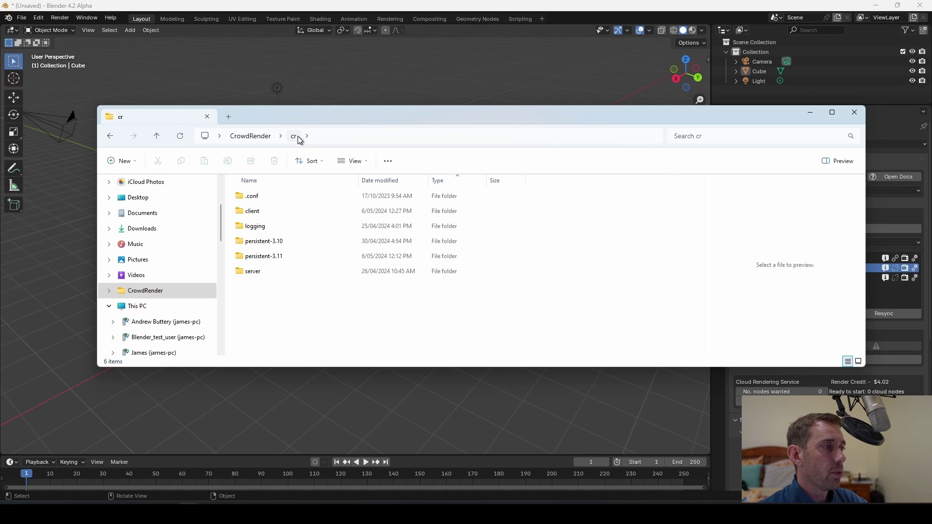
double_click(282, 257)
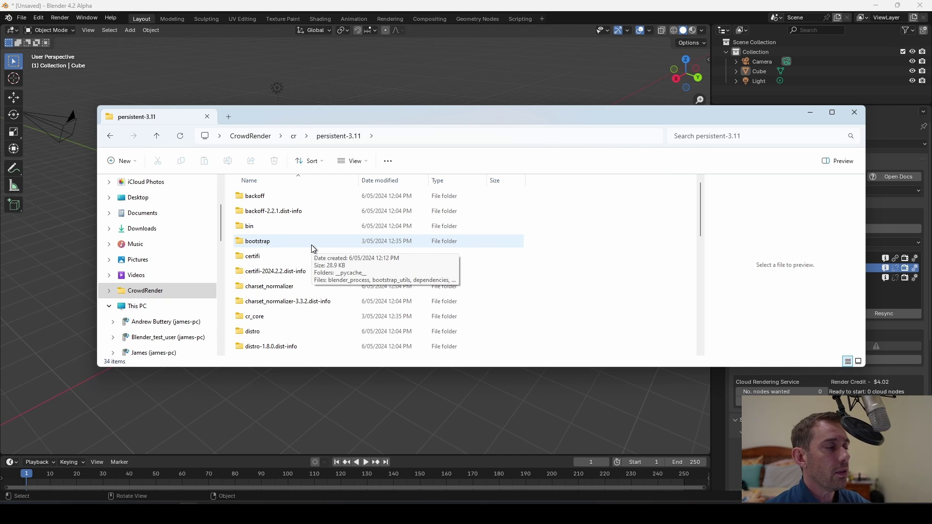
Examine the package folders in persistent-3.11, including urllib3, and return to the parent cr folder
scroll(277, 261, down, 6)
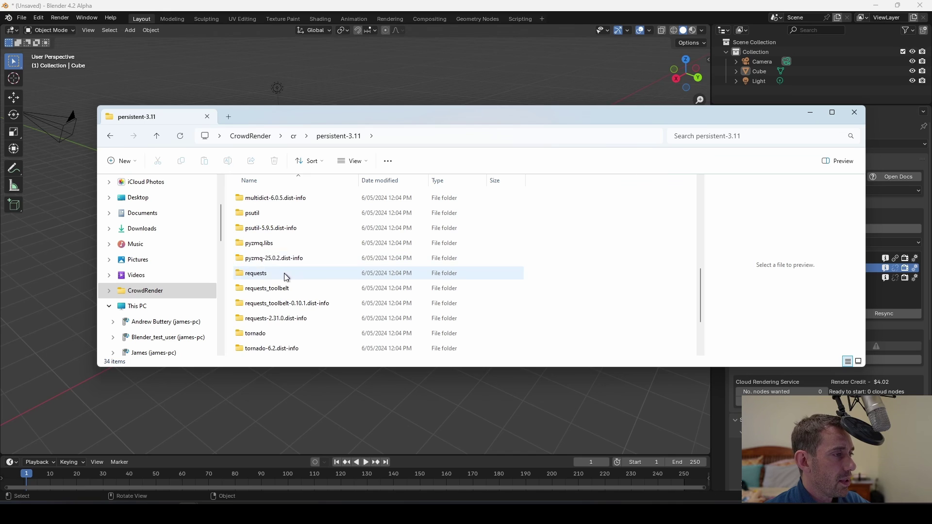
scroll(287, 279, down, 2)
click(283, 291)
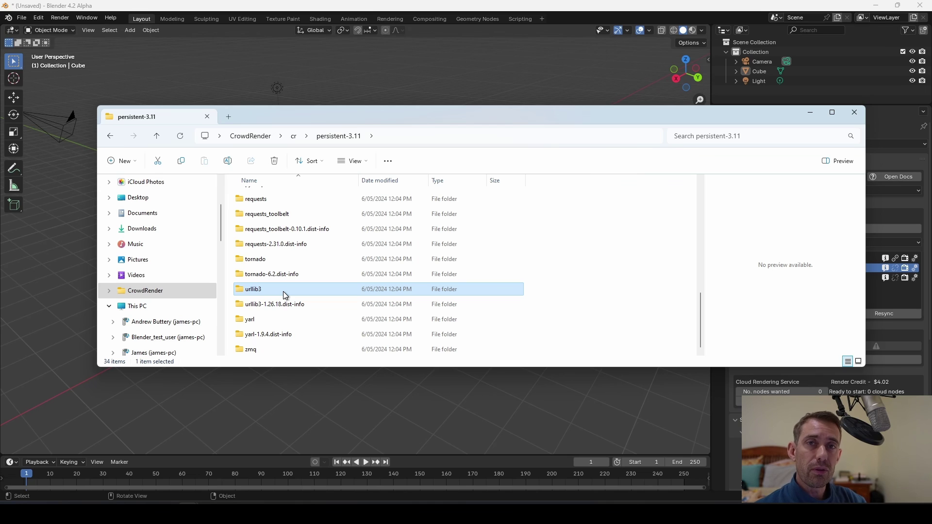
key(alt+Up)
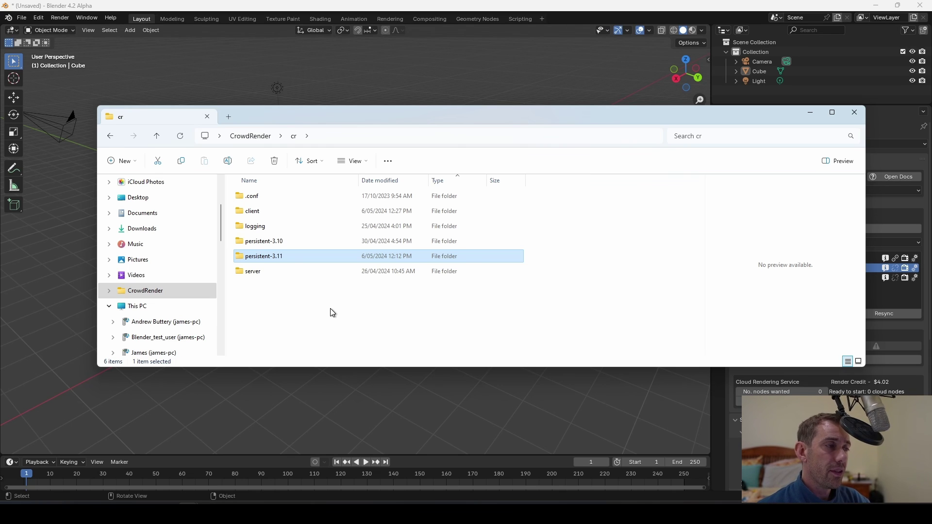
double_click(280, 258)
click(293, 138)
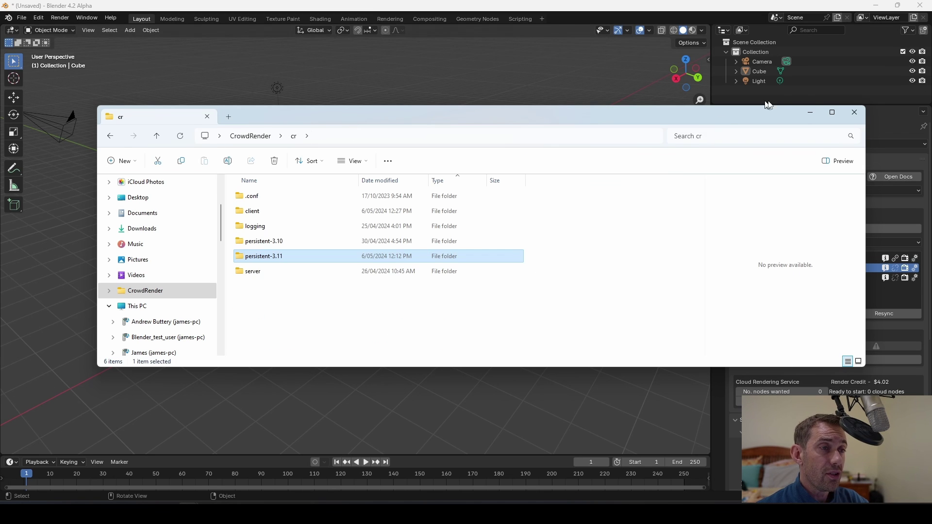